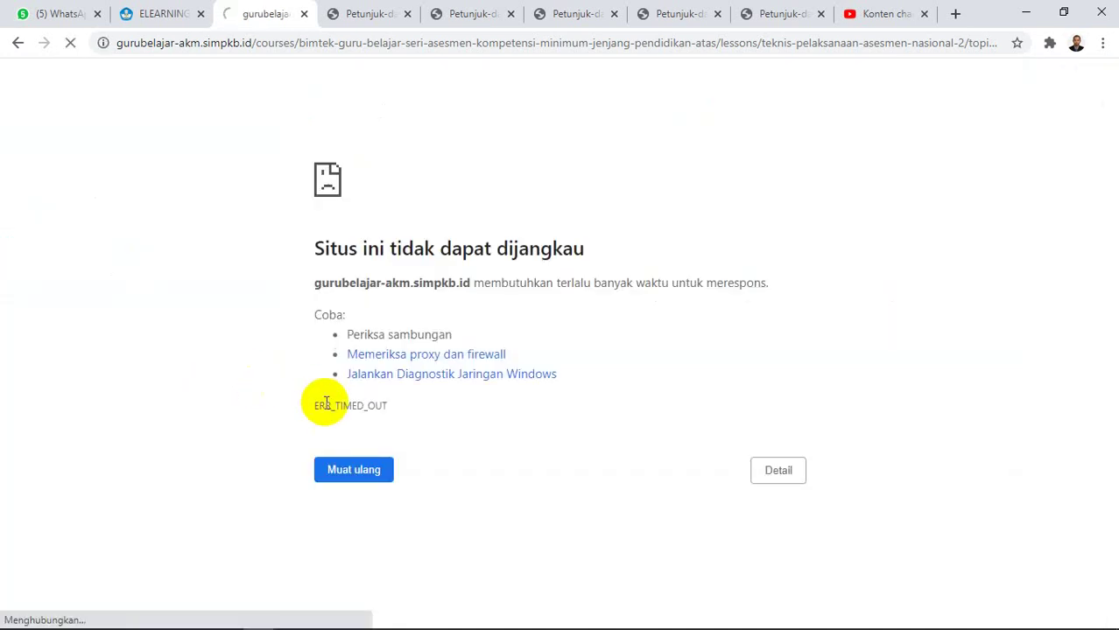
# Step: Reload the unreachable gurubelajar-akm.simpkb.id lesson page until the quiz page opens
pyautogui.click(355, 471)
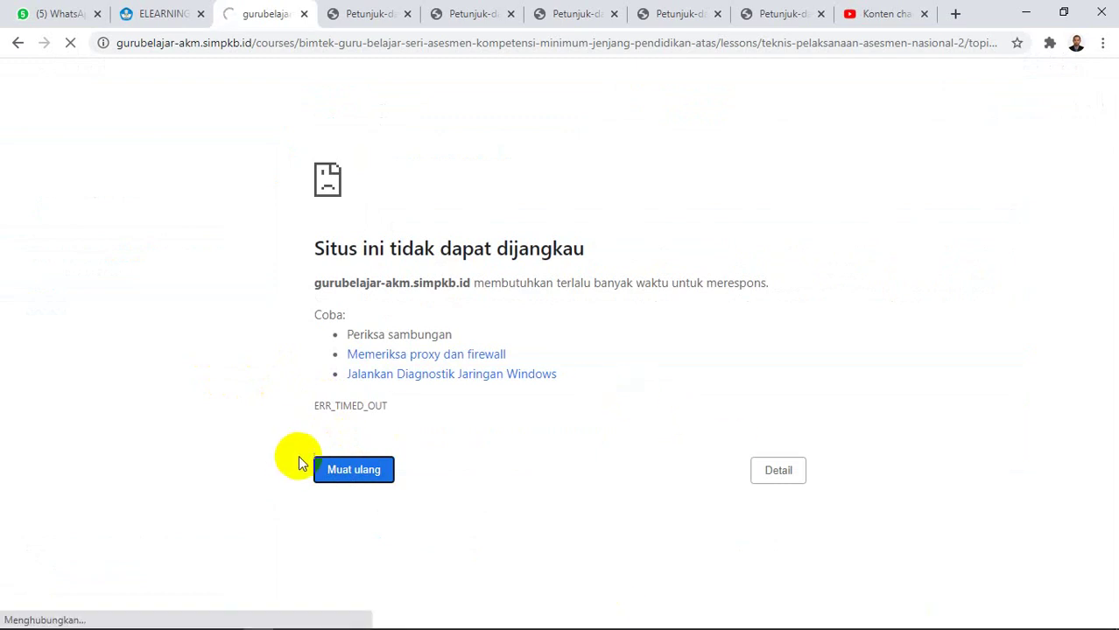
pyautogui.click(342, 473)
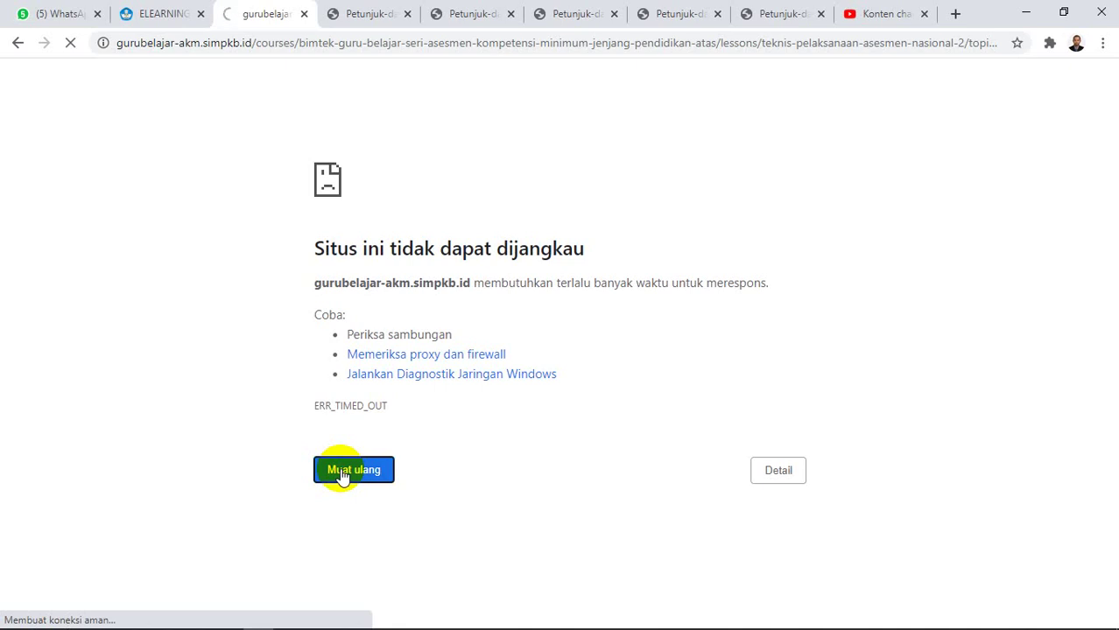
pyautogui.click(342, 477)
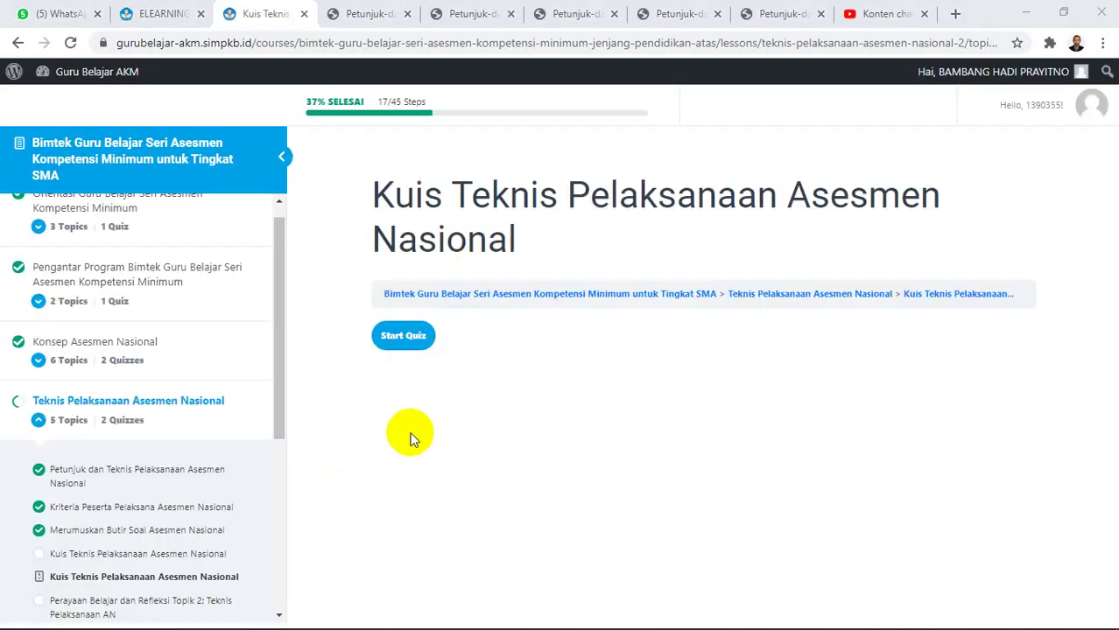
# Step: Start the quiz and answer Benar to the statements on AN question types and on AKM questions that memorization cannot solve
pyautogui.click(404, 338)
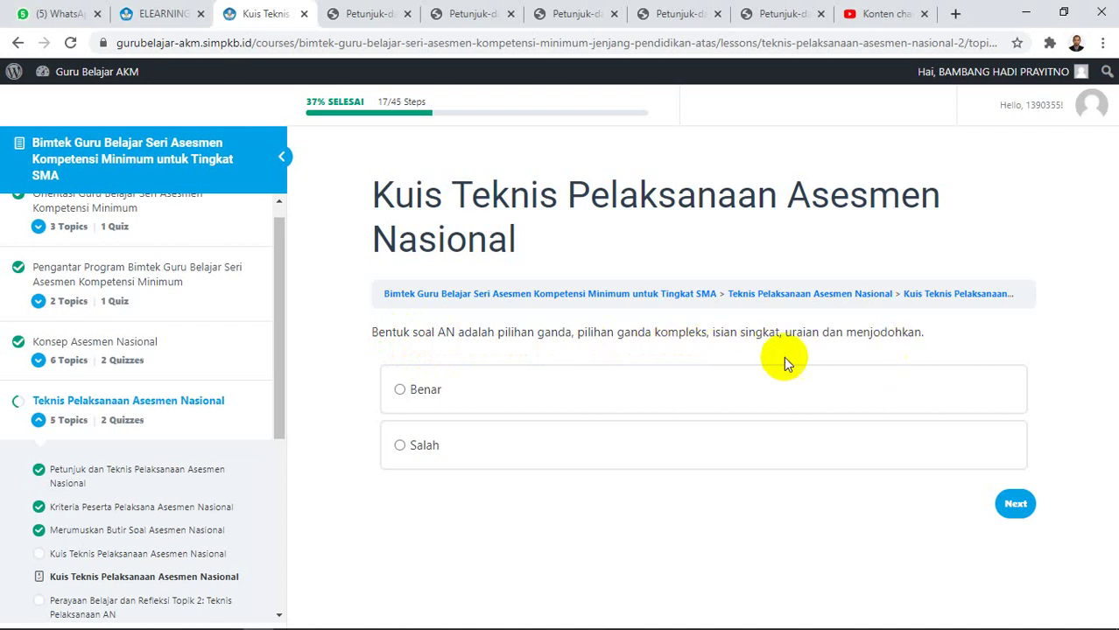
pyautogui.click(448, 393)
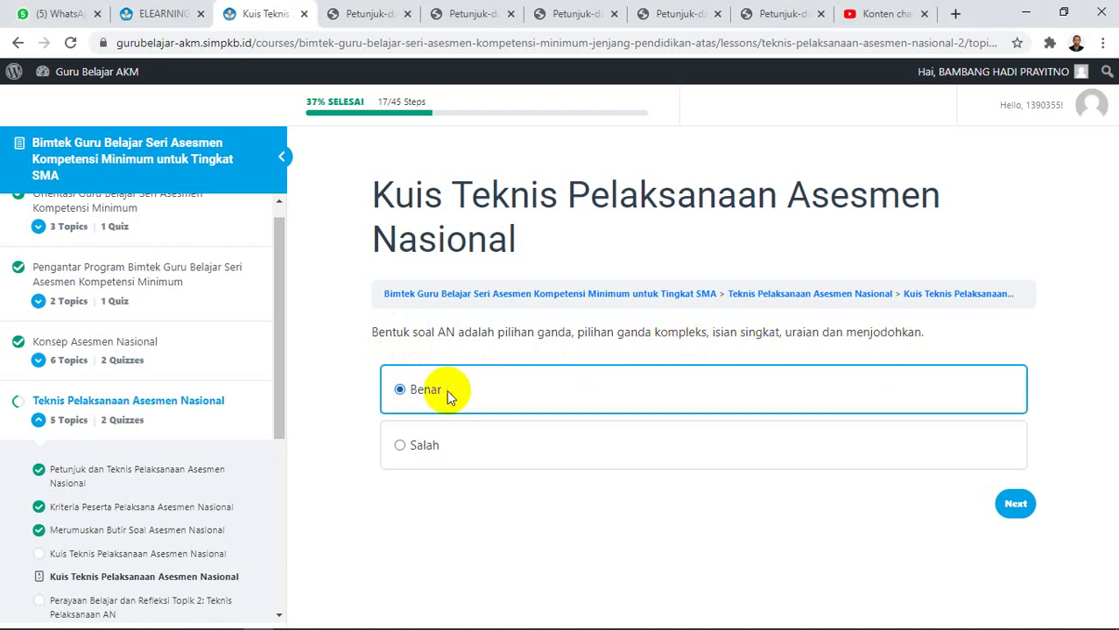
pyautogui.click(1013, 505)
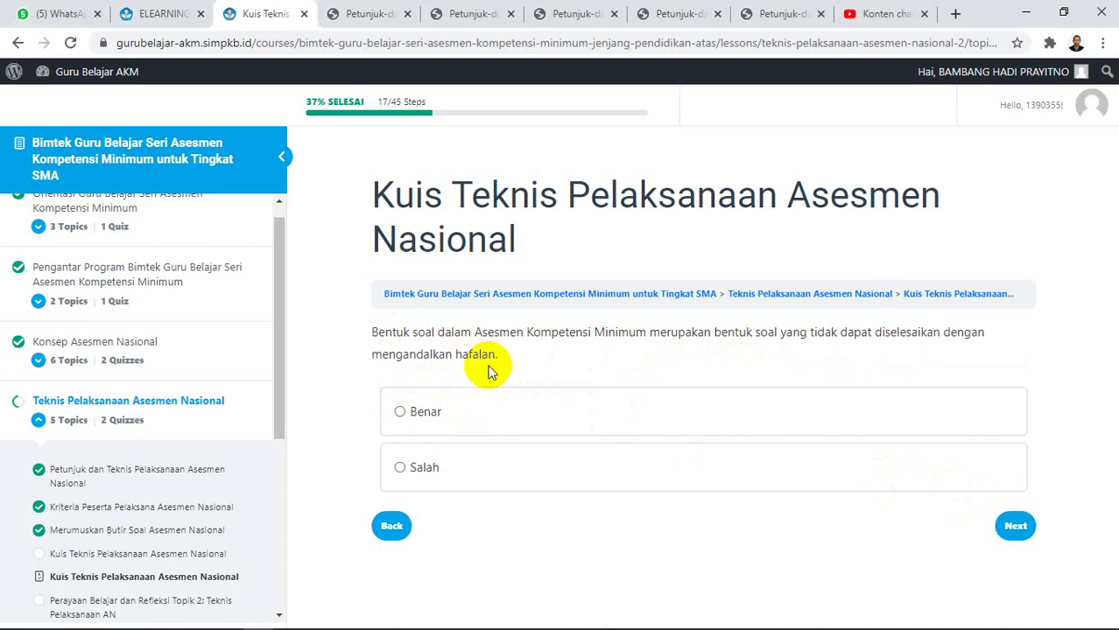
pyautogui.click(439, 419)
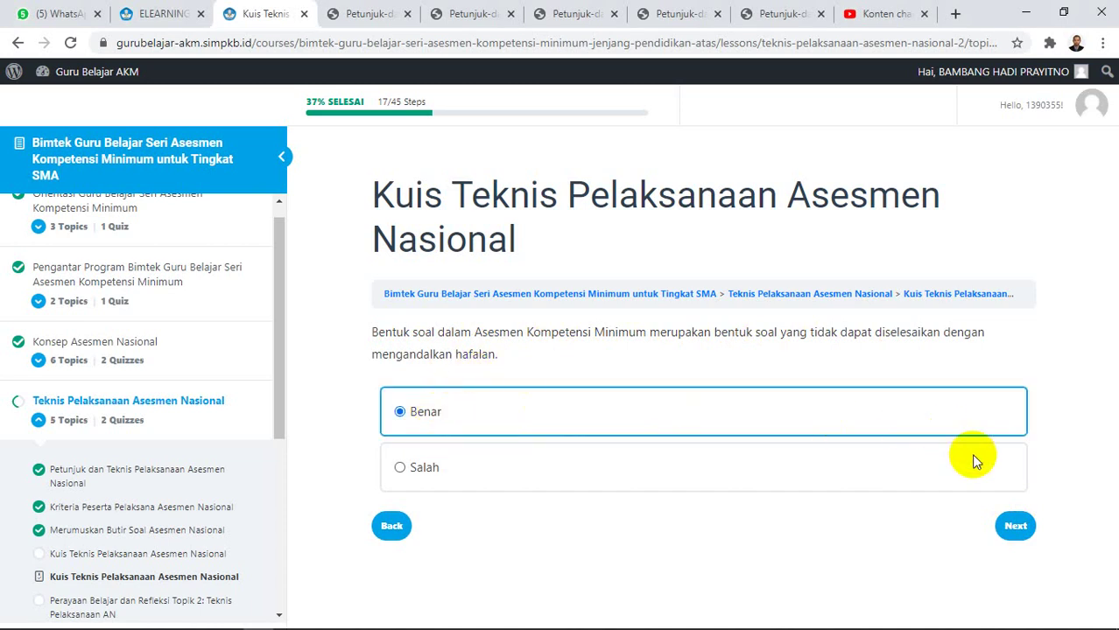
pyautogui.click(1011, 527)
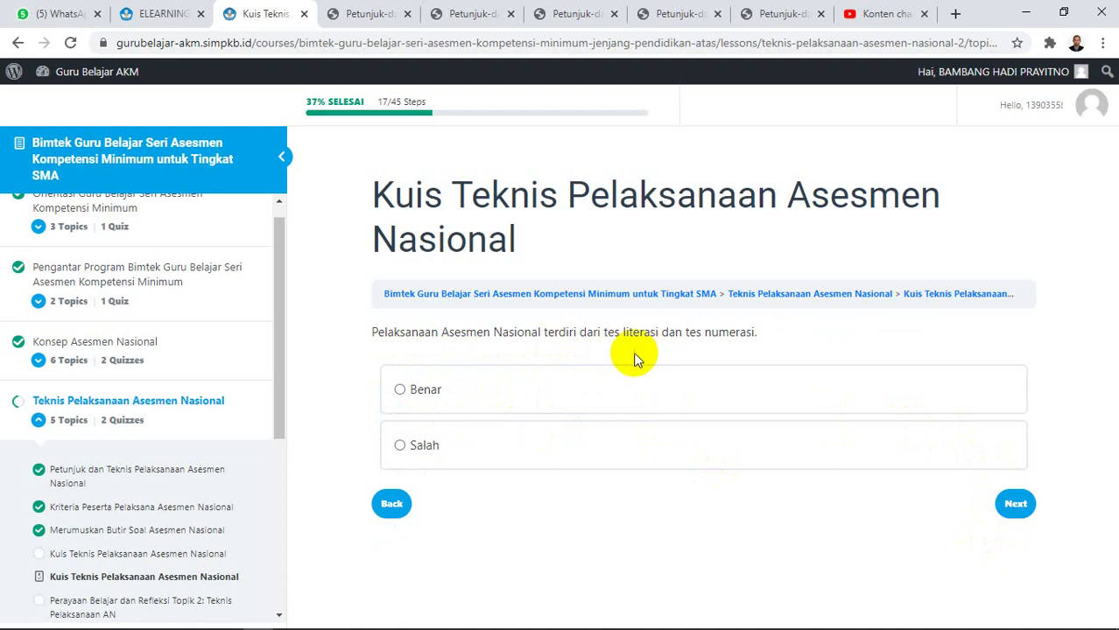
# Step: Answer Salah to the statements on literacy and numeracy tests and on students freely choosing AKM topics and difficulty
pyautogui.click(447, 450)
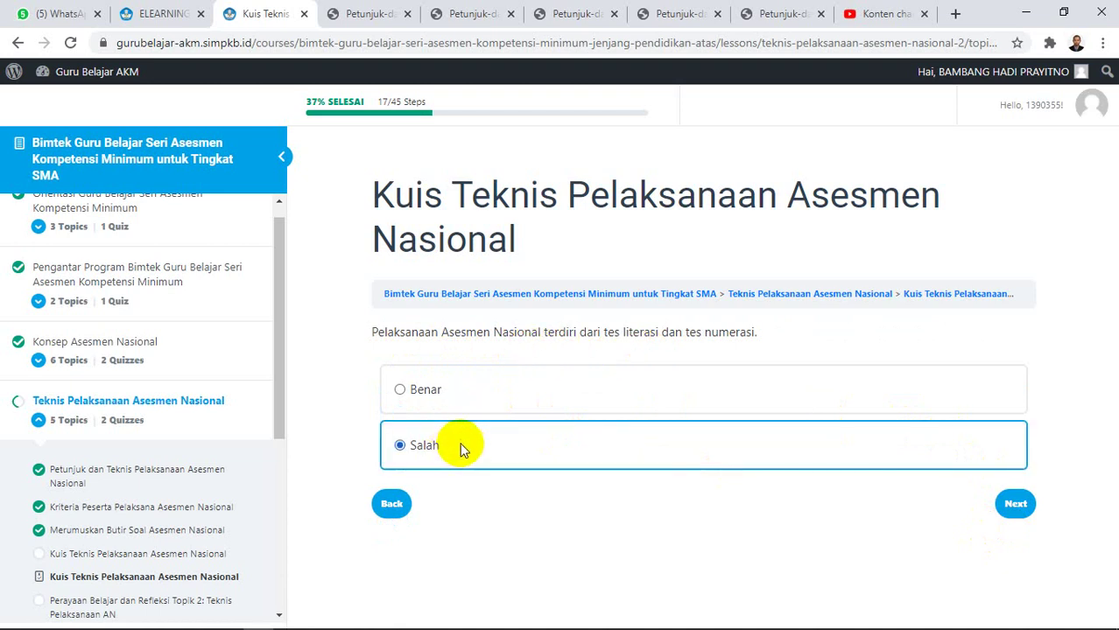
pyautogui.click(1015, 514)
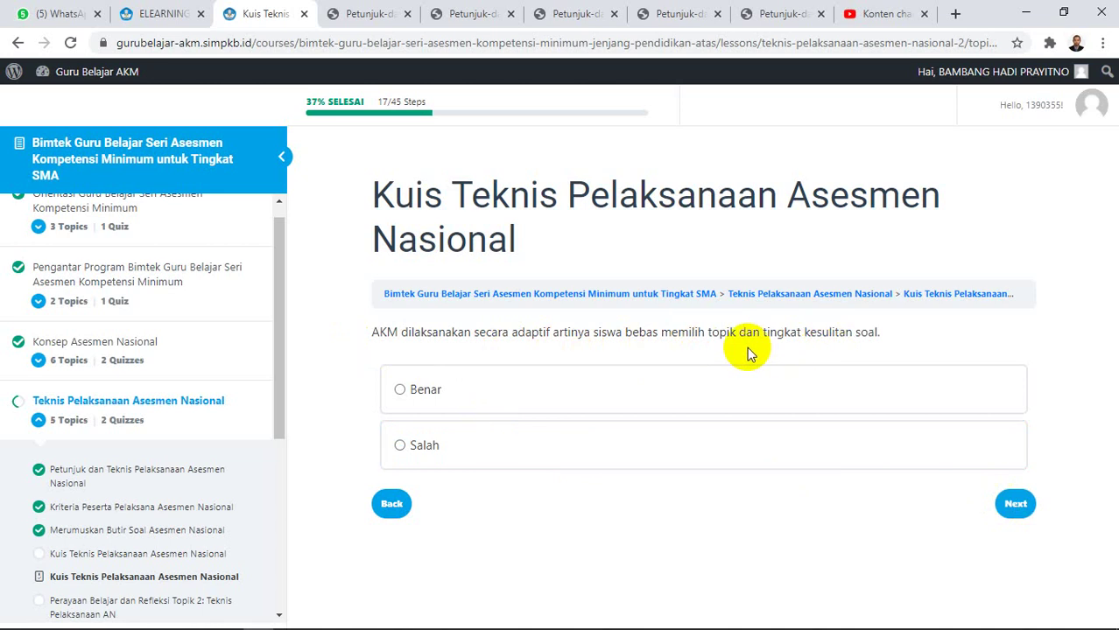
pyautogui.click(427, 450)
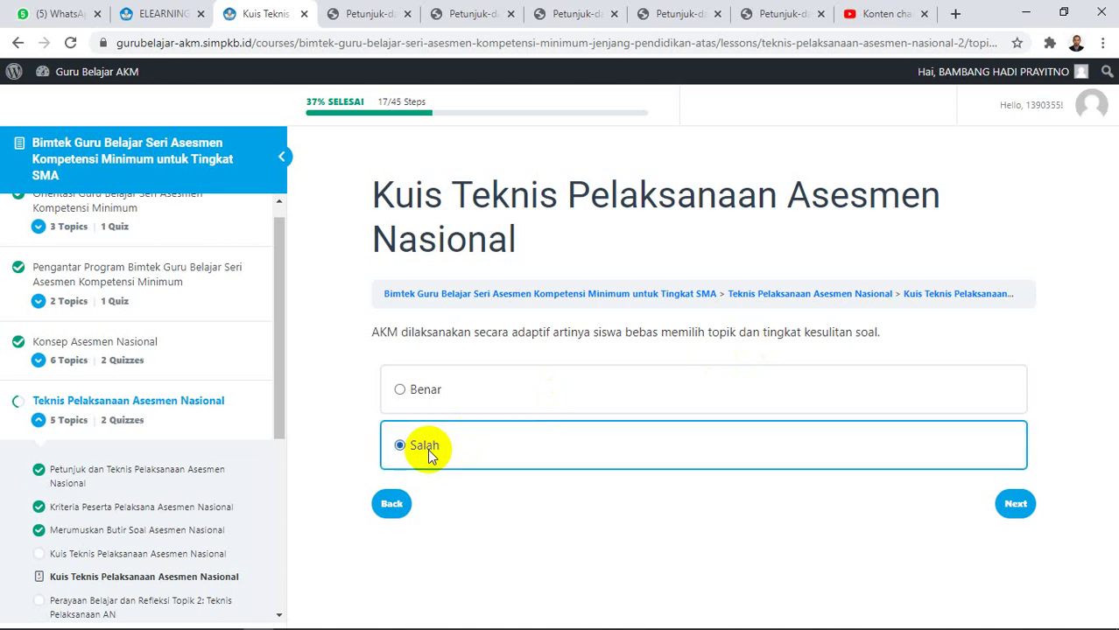
pyautogui.click(1014, 506)
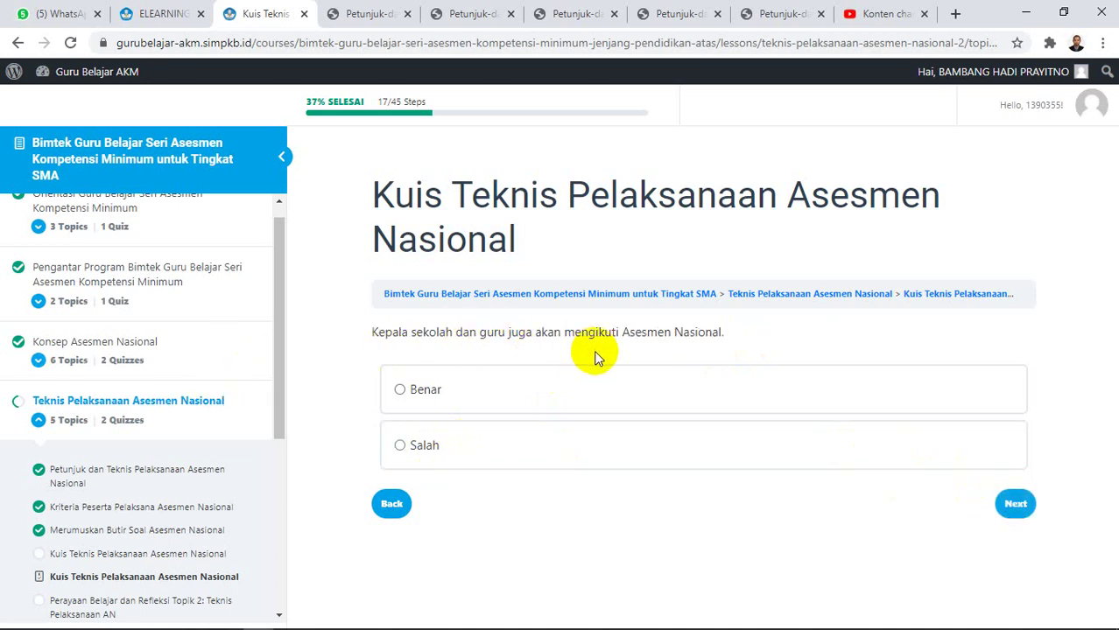
# Step: Answer Benar to the statements on principals and teachers taking part, early childhood education being excluded, and the assessment not determining individual graduation
pyautogui.click(465, 389)
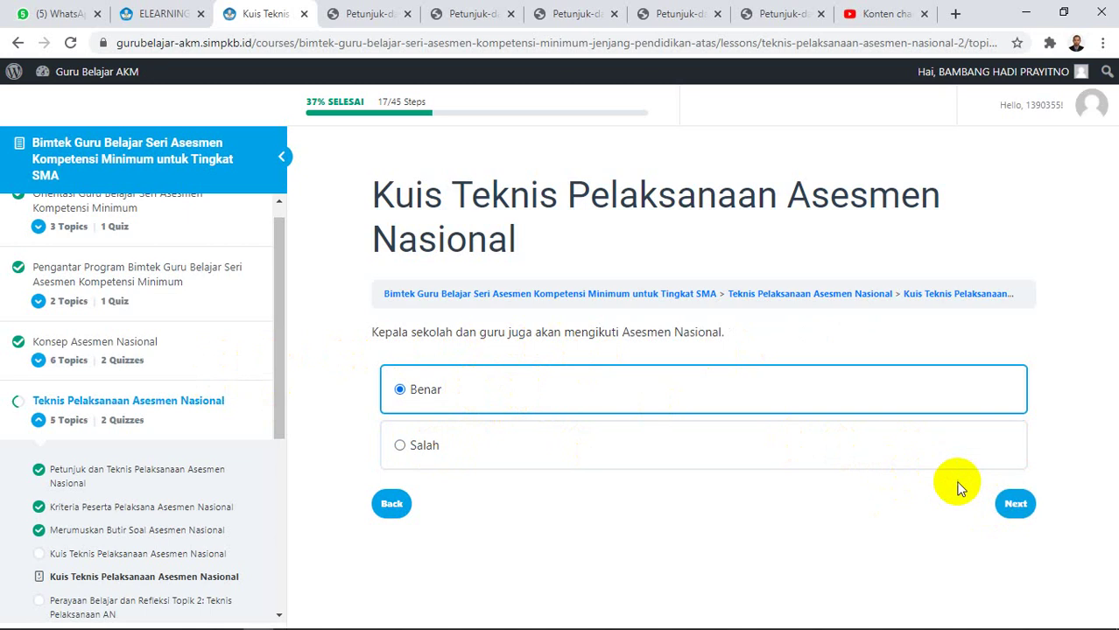
pyautogui.click(1013, 505)
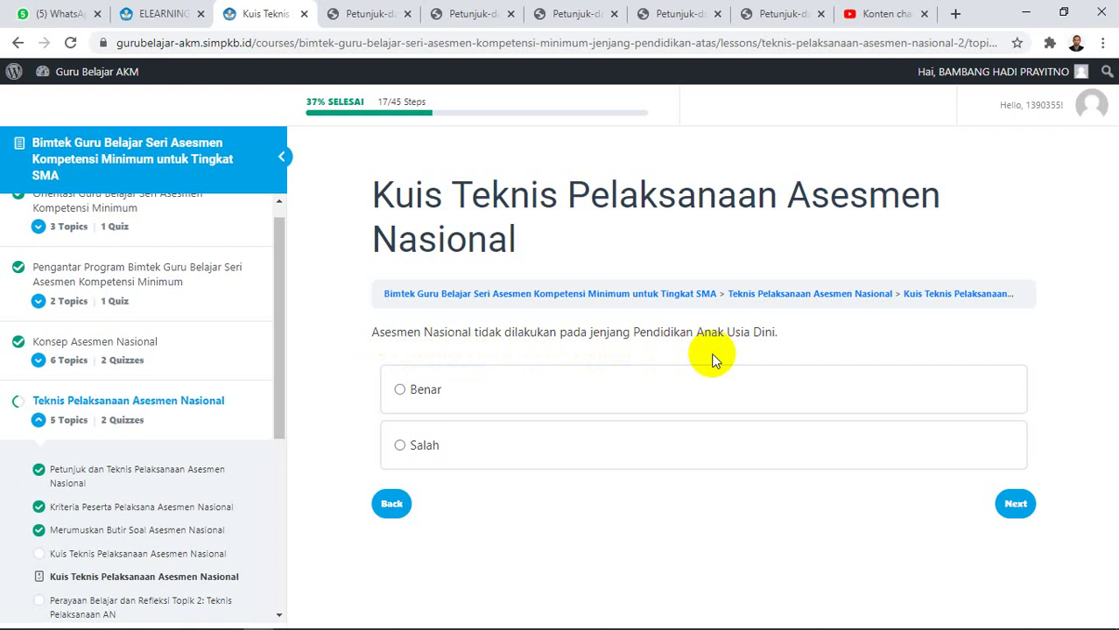
pyautogui.click(492, 399)
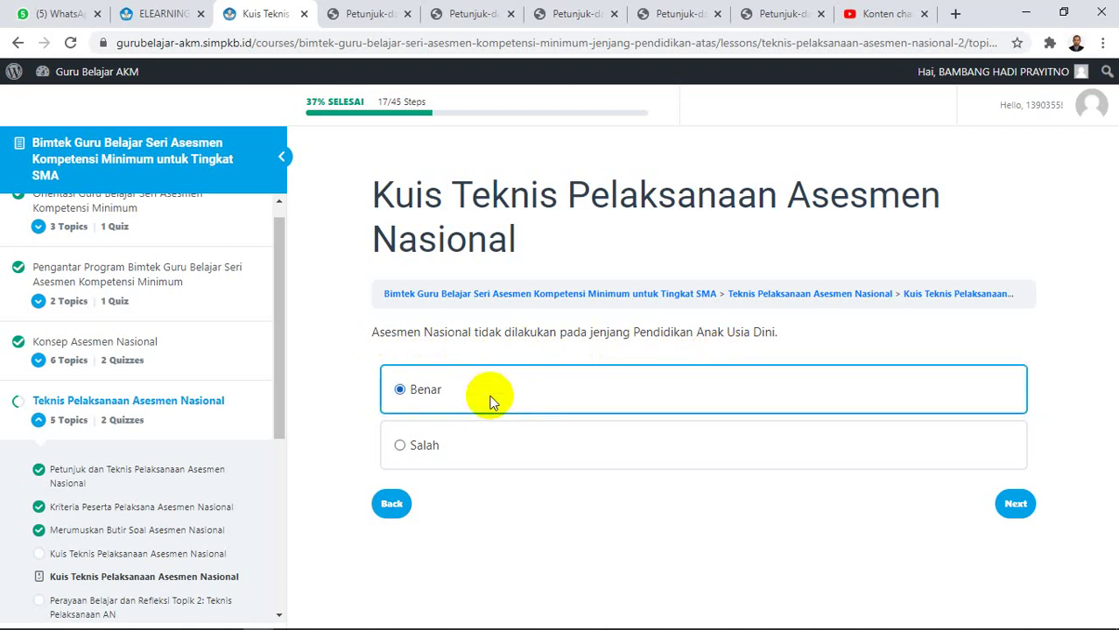
pyautogui.click(1014, 504)
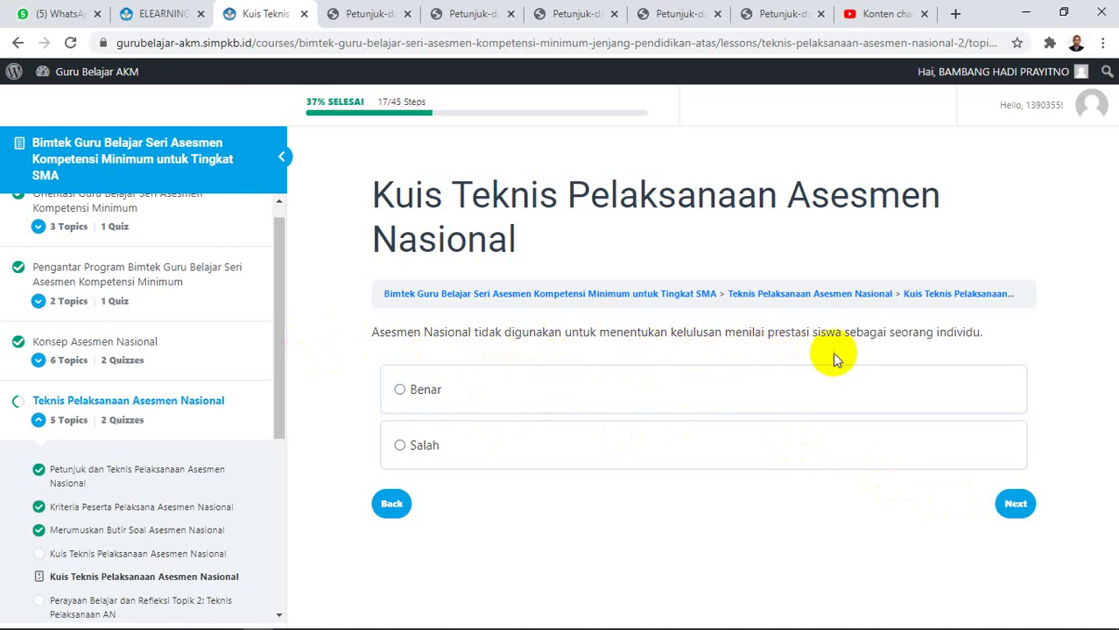
pyautogui.click(482, 391)
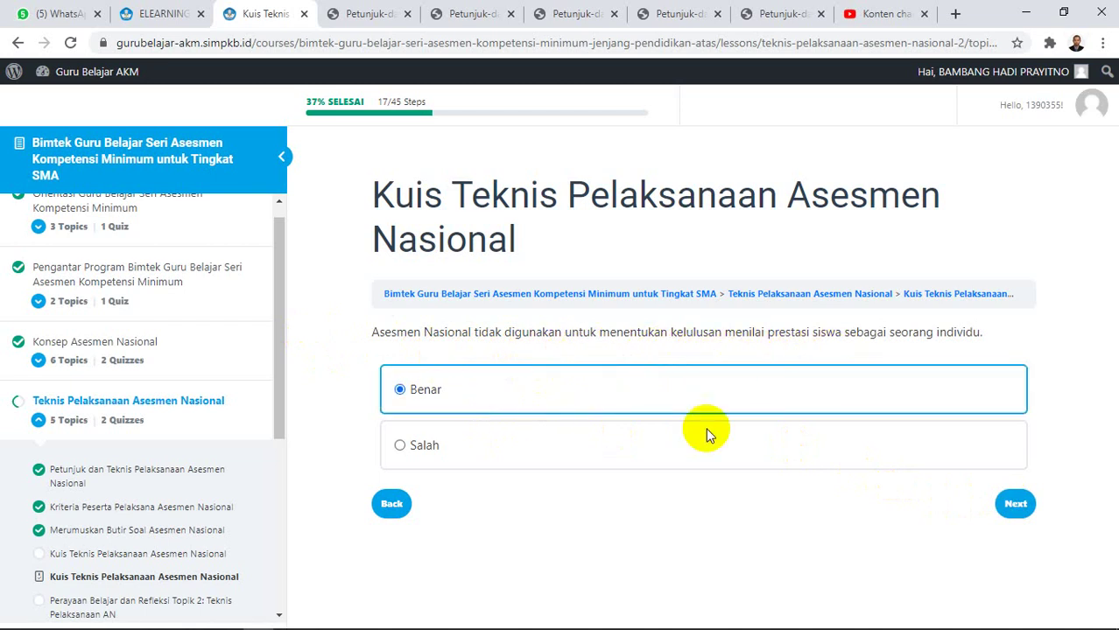
pyautogui.click(998, 506)
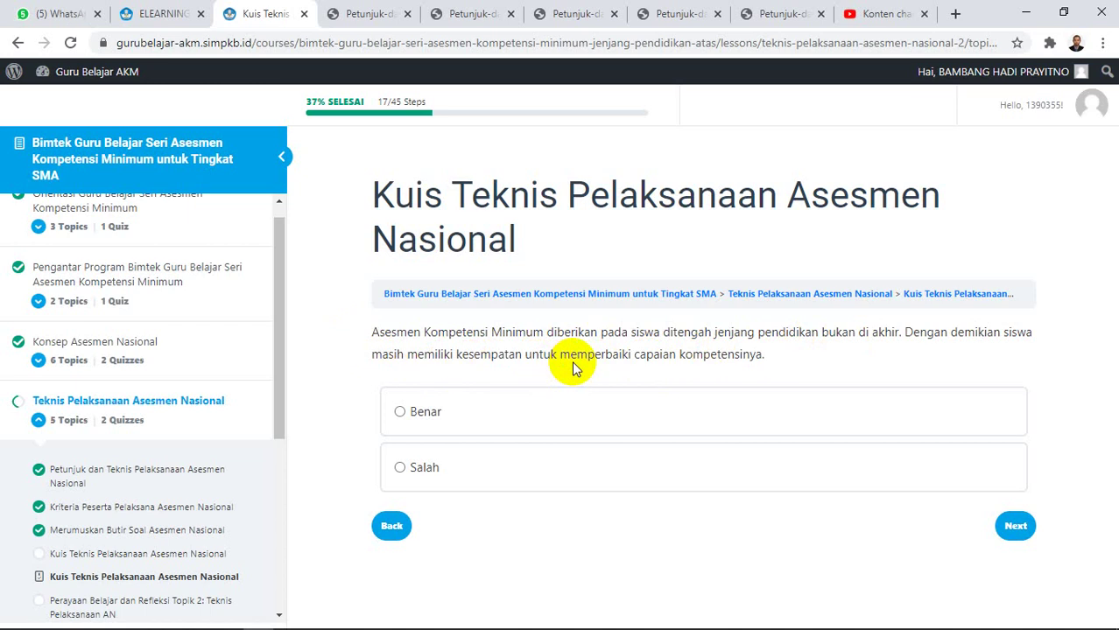
# Step: Answer Salah on AKM timing within the education level, Benar on curriculum contexts and competency indicators, and finish the quiz
pyautogui.click(458, 471)
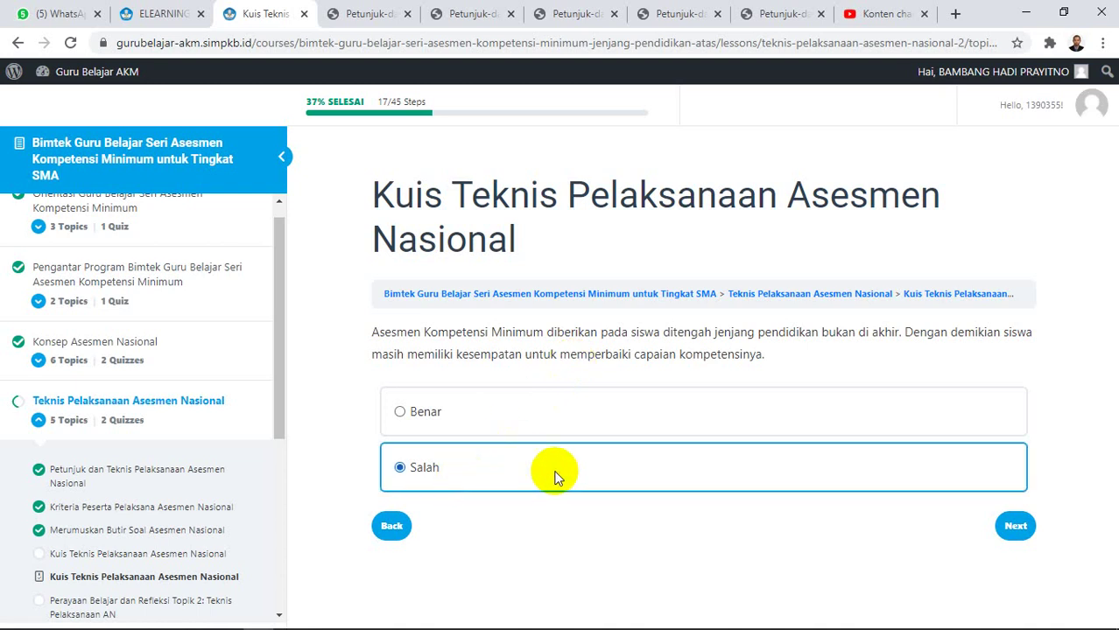
pyautogui.click(1007, 526)
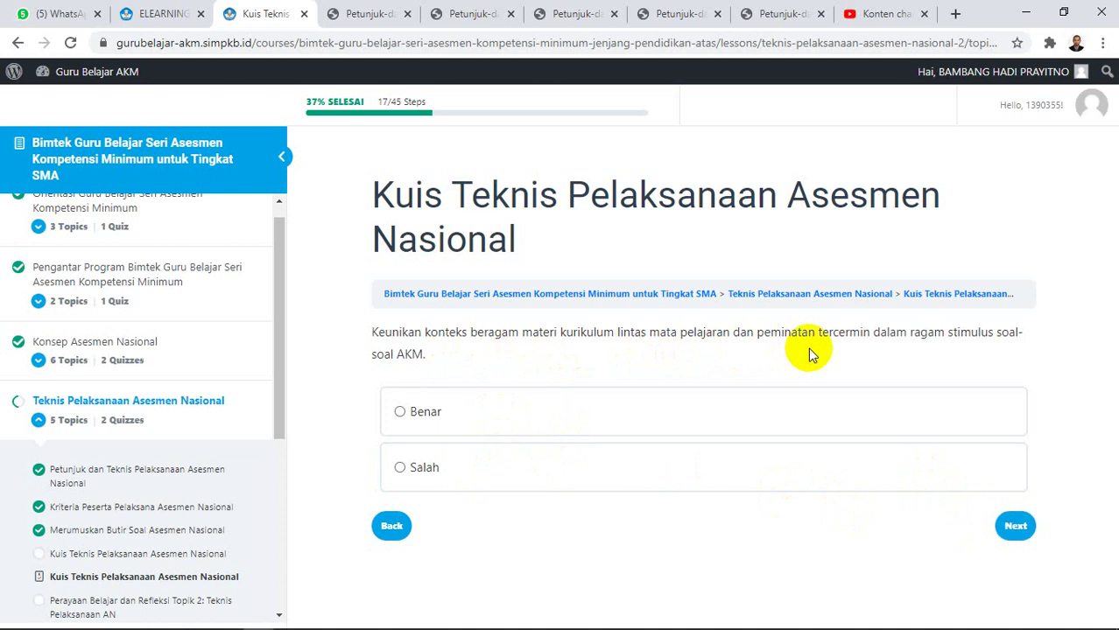
pyautogui.click(479, 409)
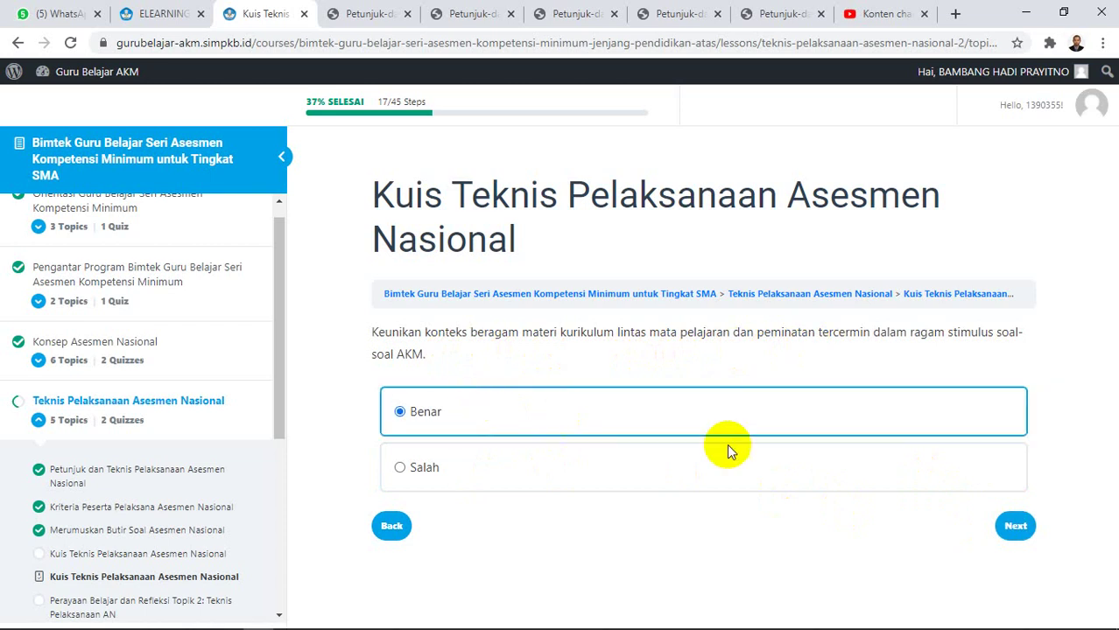
pyautogui.click(1019, 529)
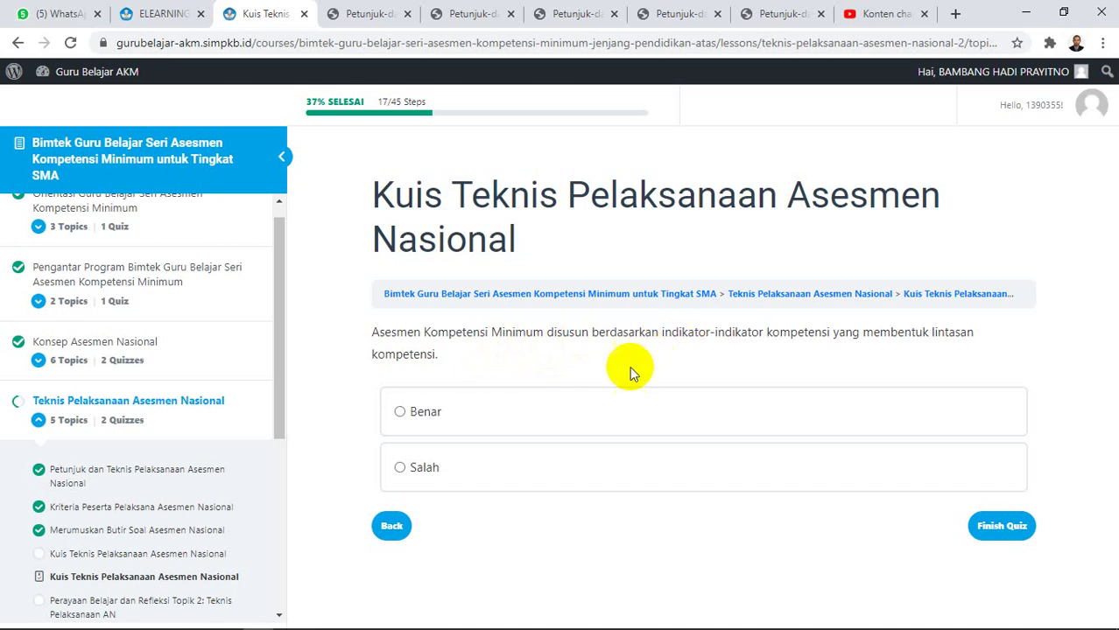
pyautogui.click(674, 431)
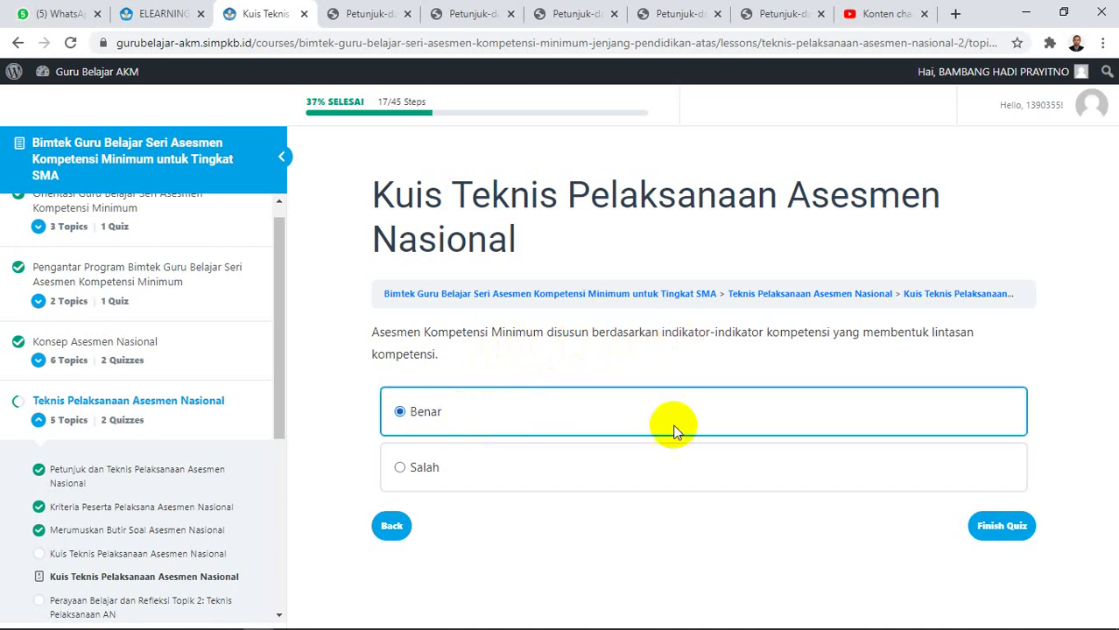
pyautogui.click(998, 527)
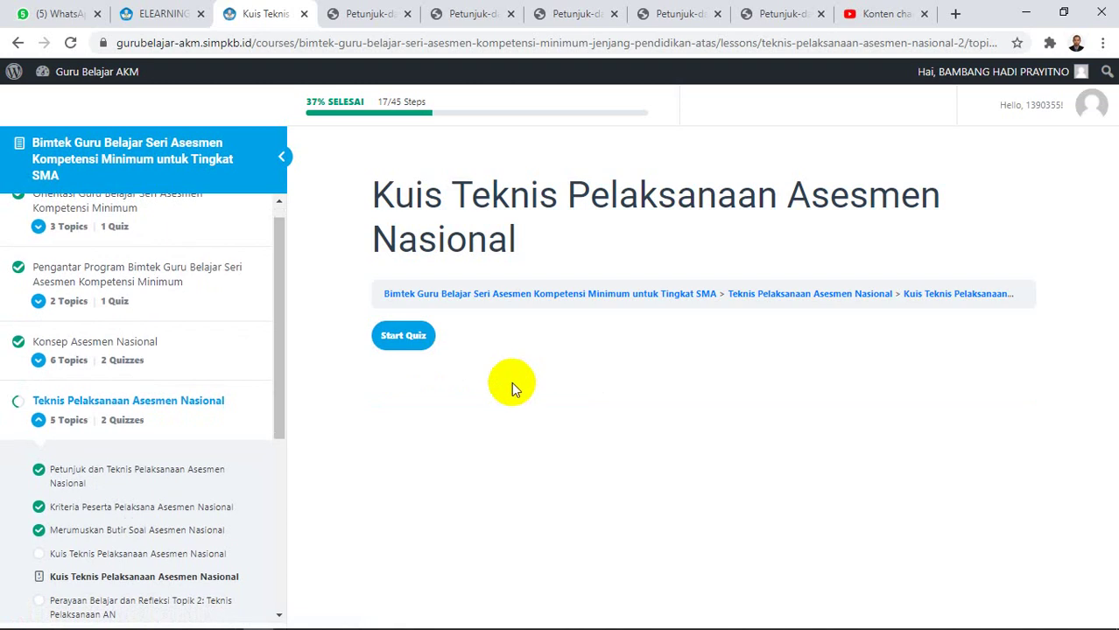
# Step: Restart the quiz and answer Benar to the first two statements, on AN question types and on questions not solvable by memorization
pyautogui.click(404, 337)
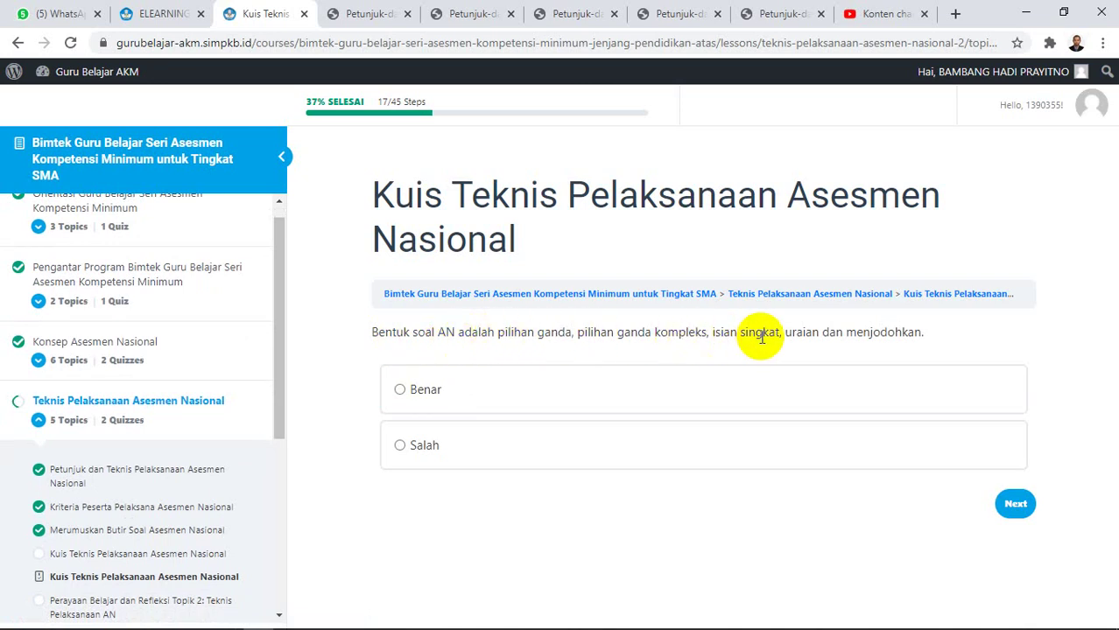
pyautogui.click(449, 394)
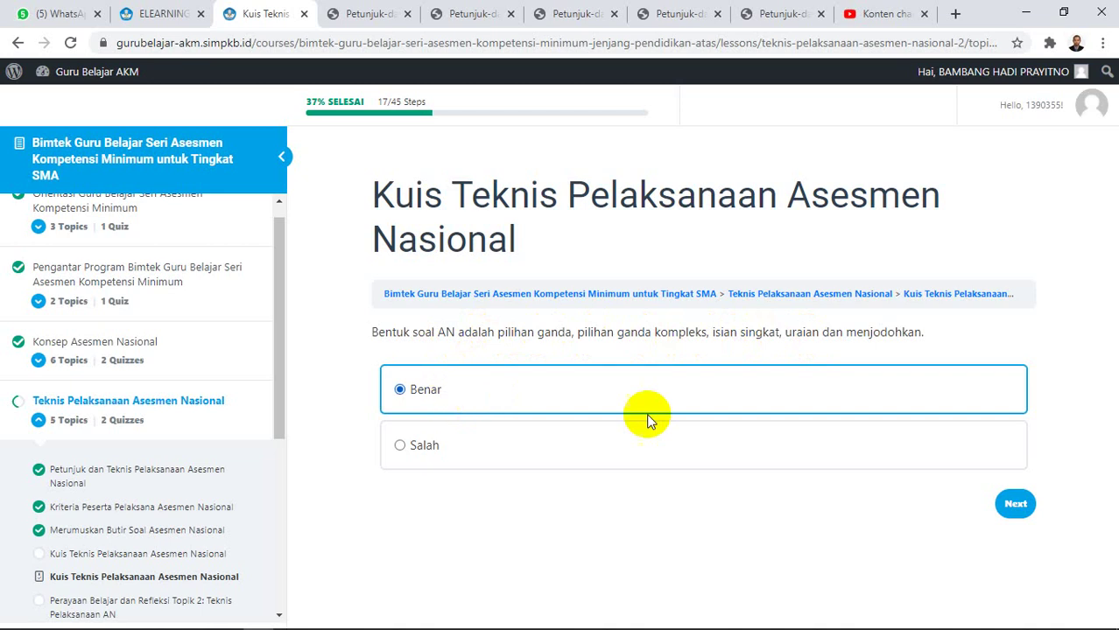
pyautogui.click(1017, 506)
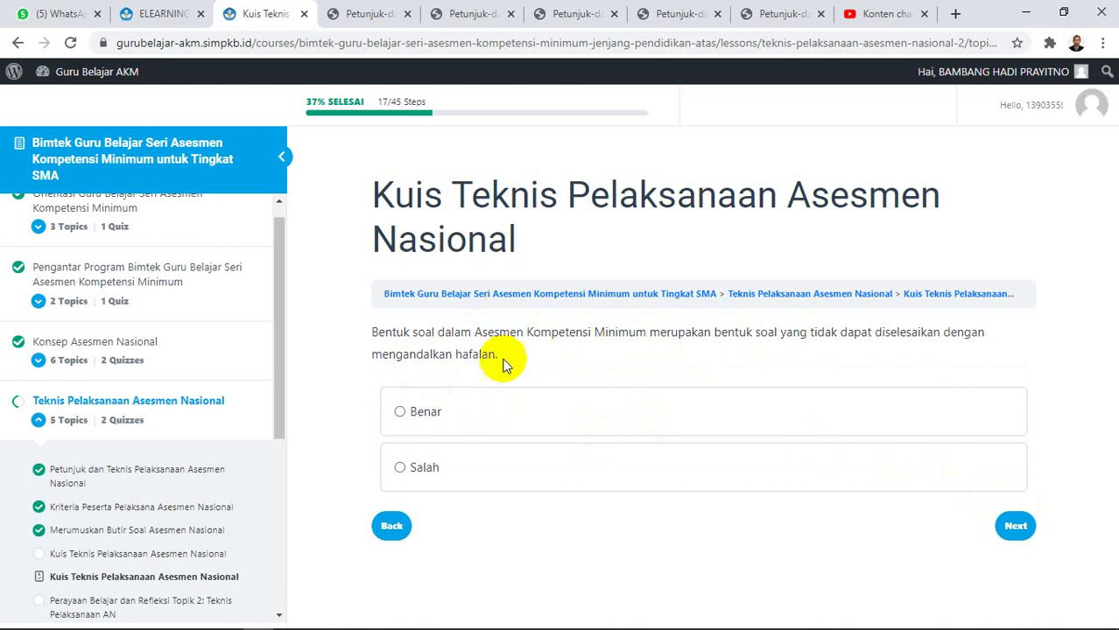
pyautogui.click(450, 415)
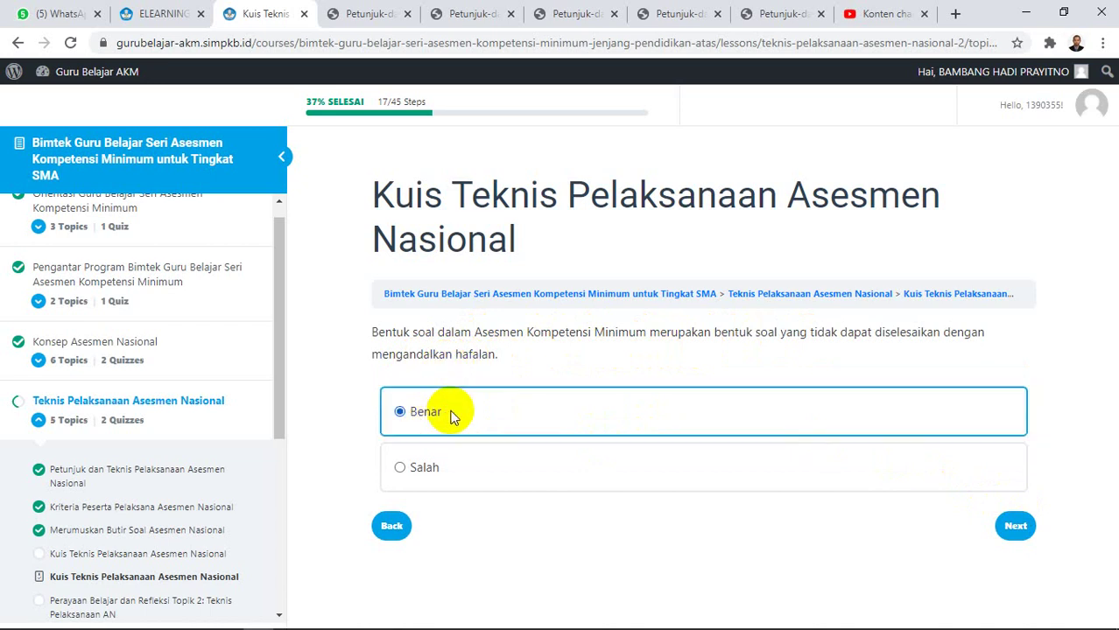
pyautogui.click(1013, 526)
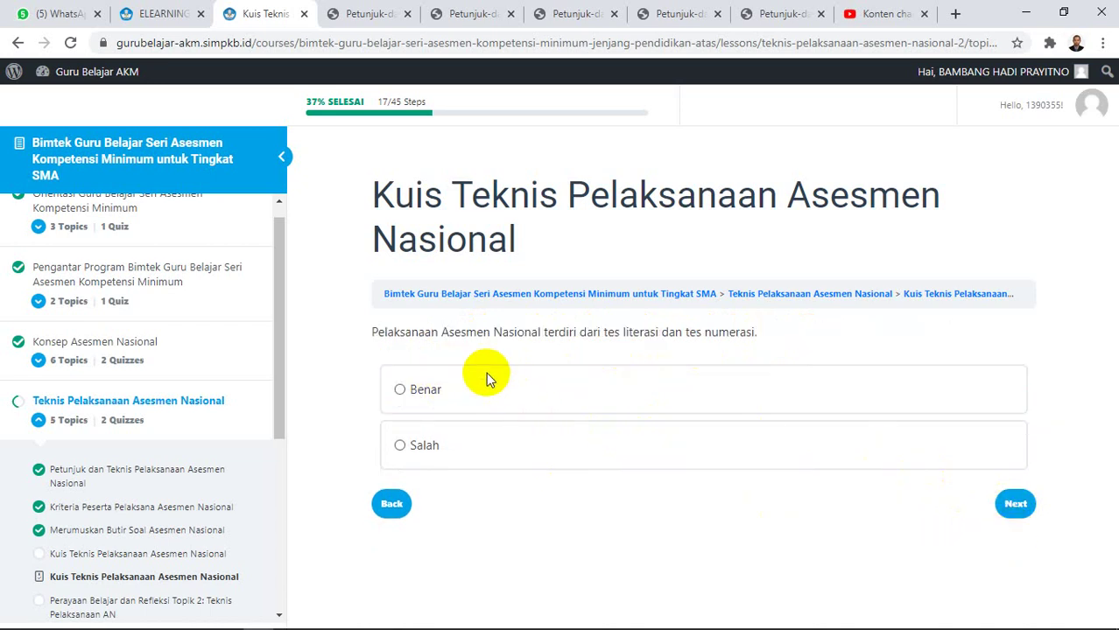
# Step: Answer Salah on the literacy and numeracy tests and on free choice of AKM topics, and Benar on principals and teachers taking part
pyautogui.click(445, 448)
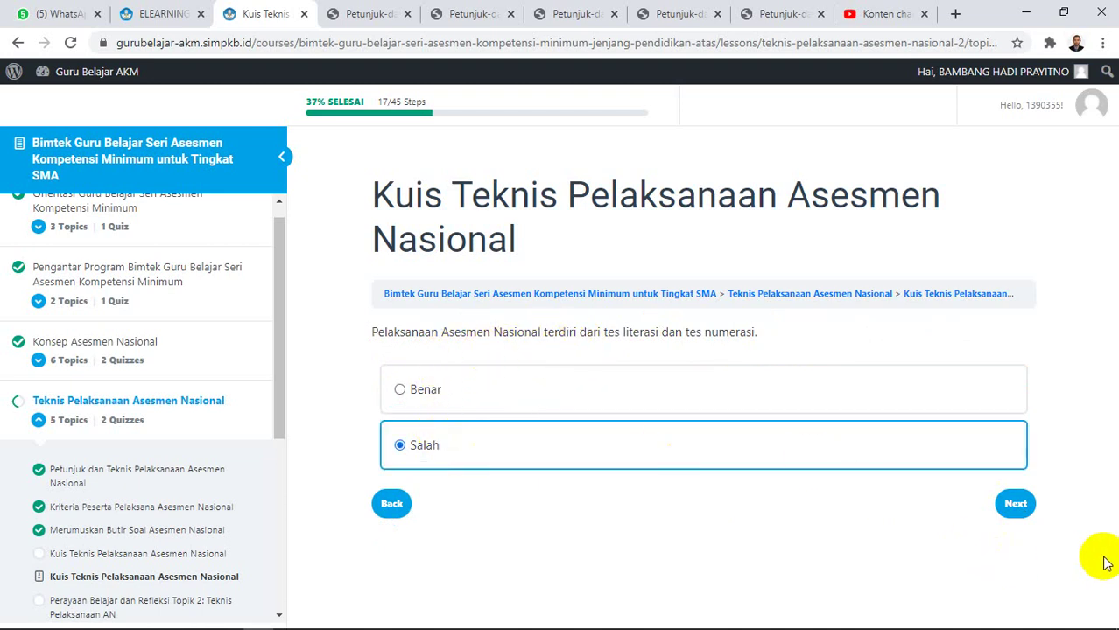
pyautogui.click(1016, 505)
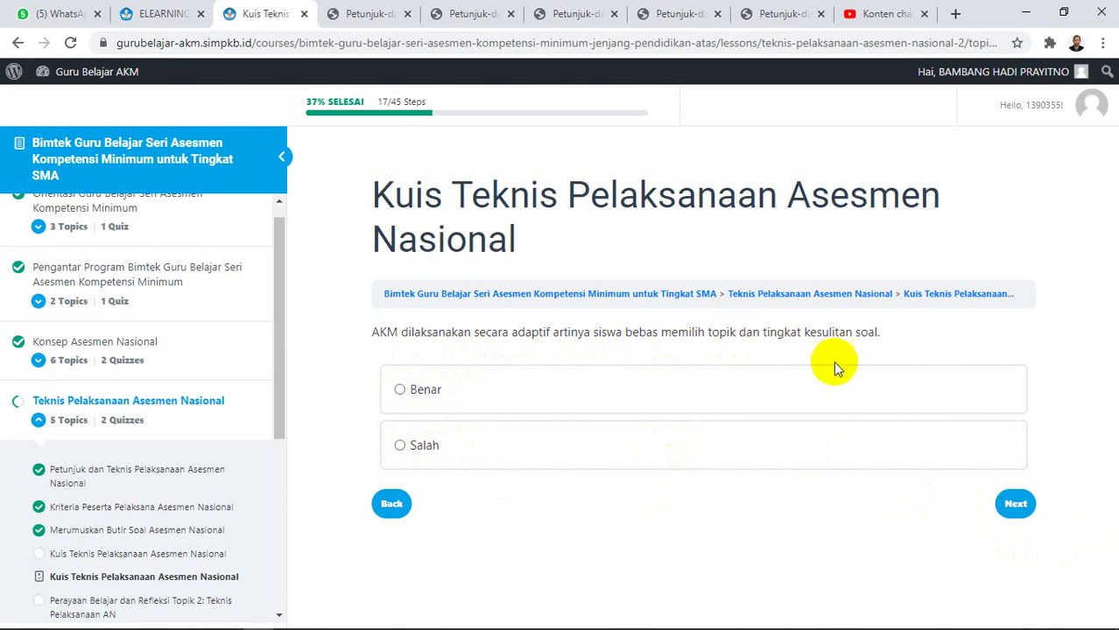
pyautogui.click(527, 442)
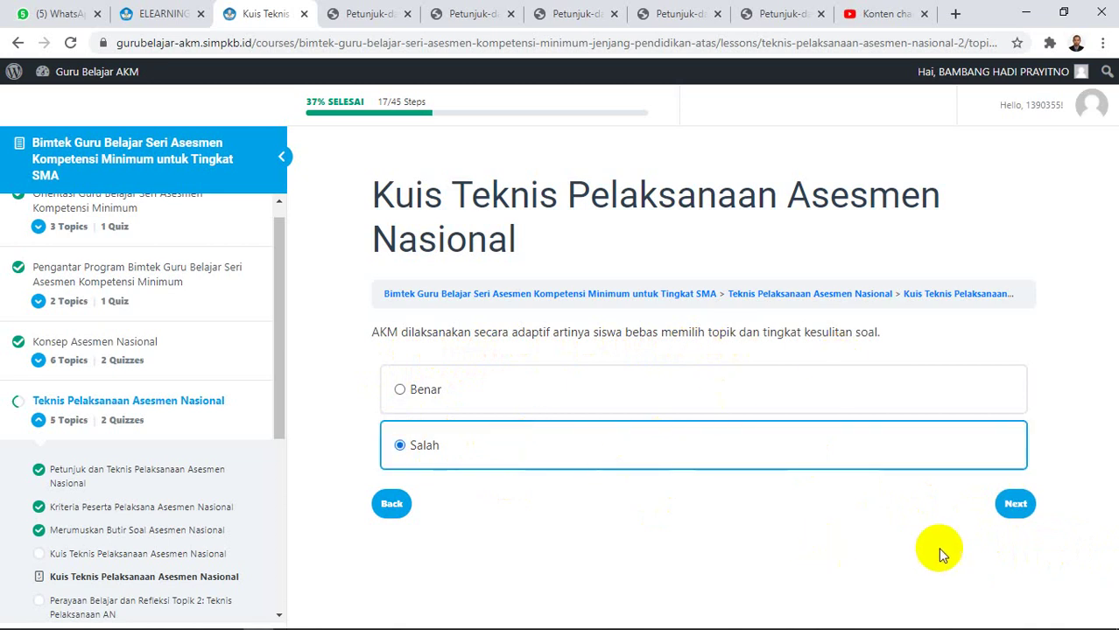
pyautogui.click(1011, 506)
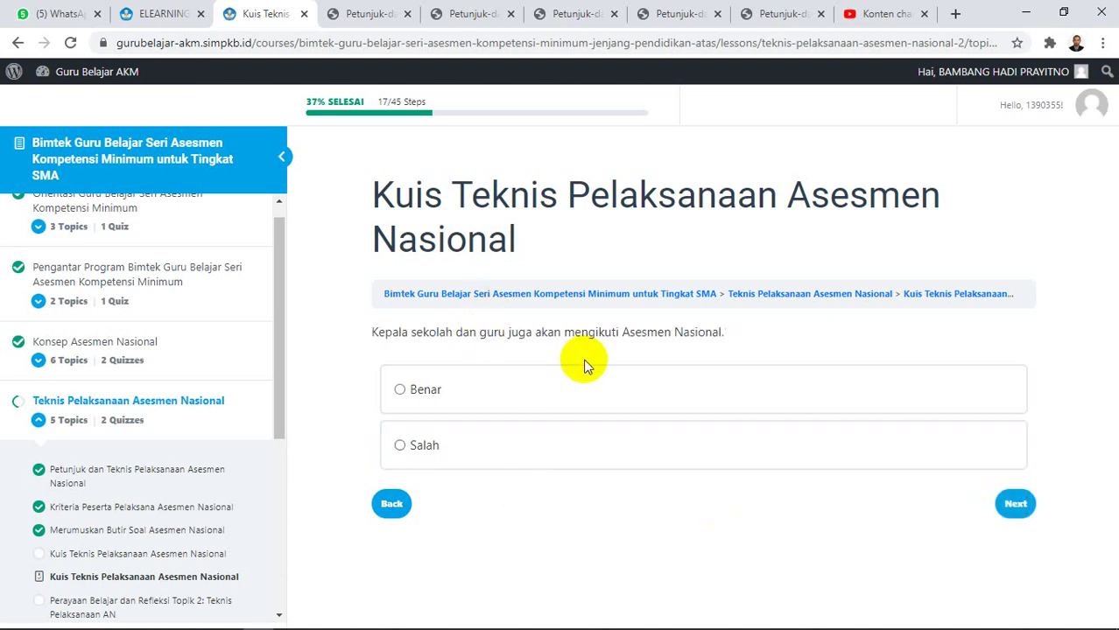
pyautogui.click(506, 400)
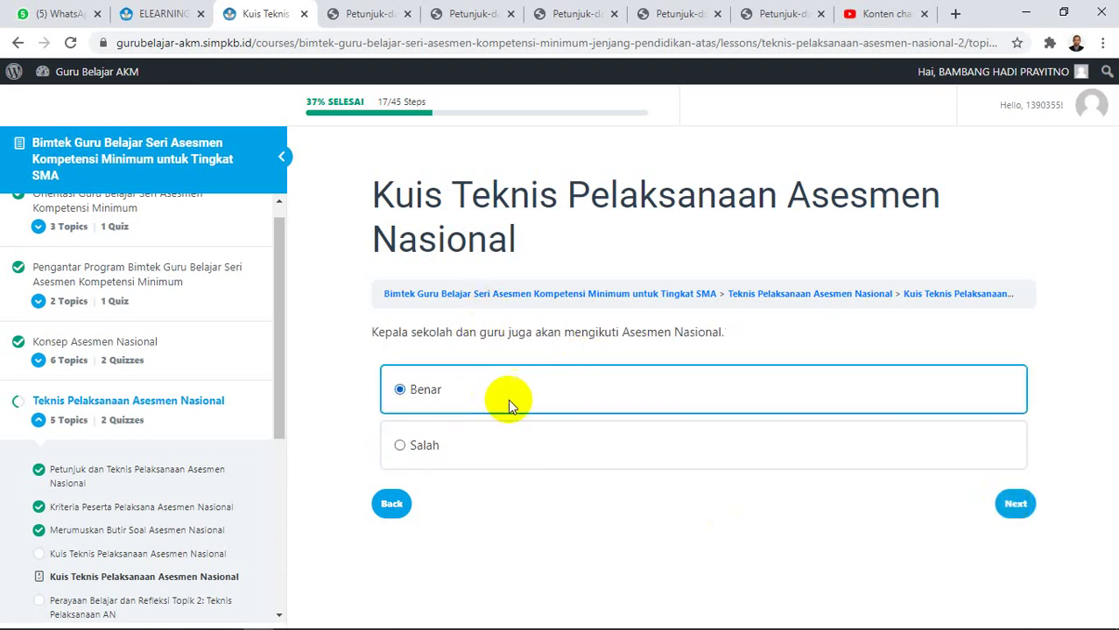
pyautogui.click(1011, 506)
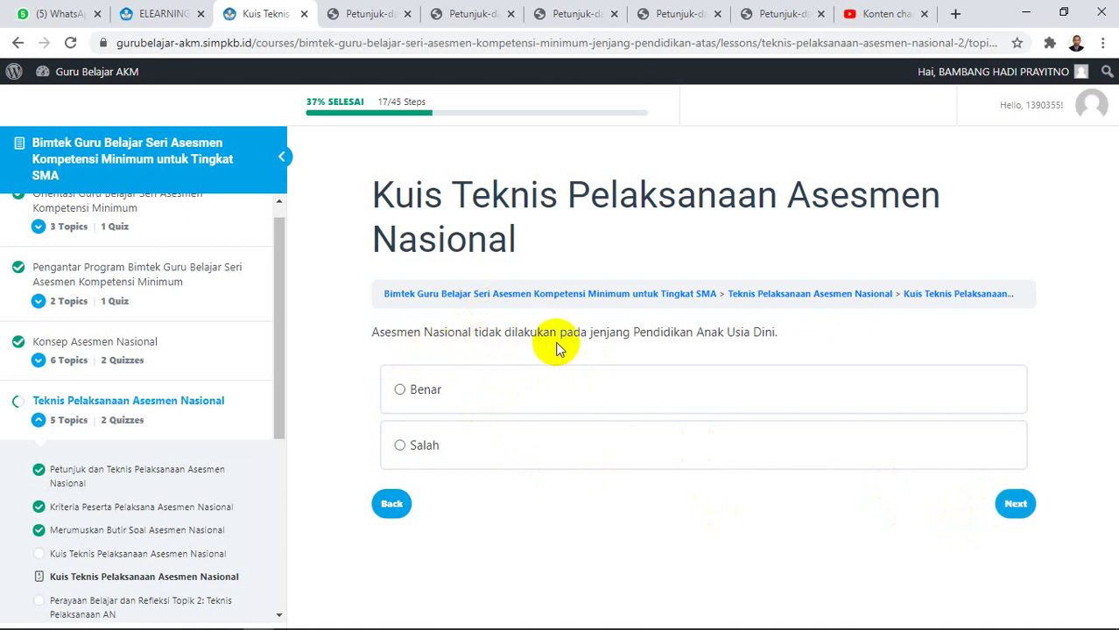
# Step: Answer Benar on early childhood education being excluded, AN not determining individual graduation, and AKM being given midway through the education level
pyautogui.click(440, 394)
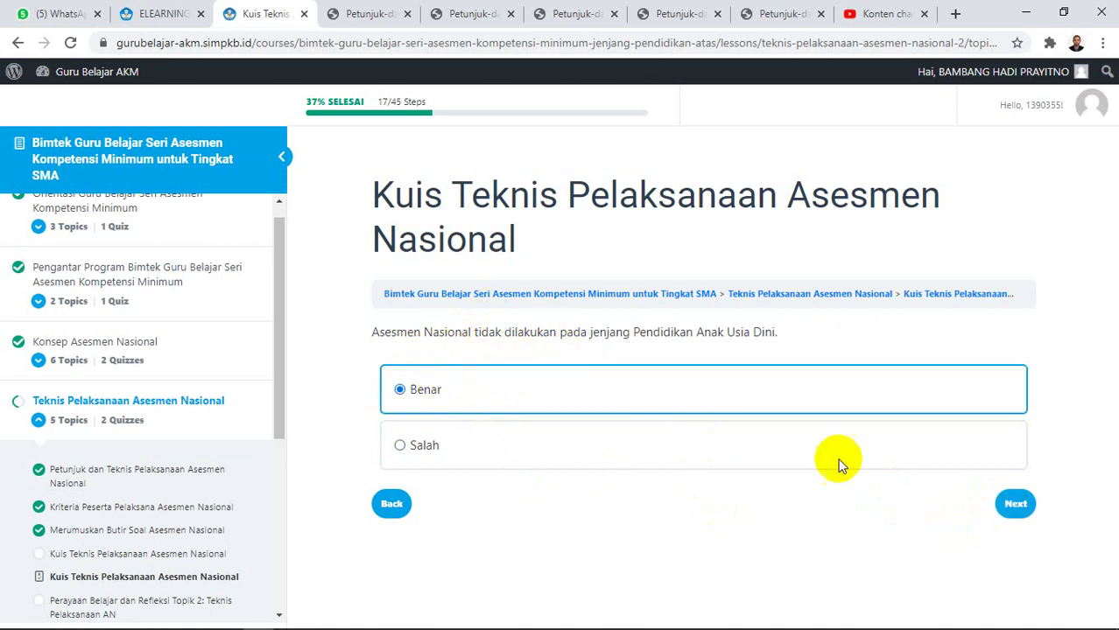
pyautogui.click(1017, 507)
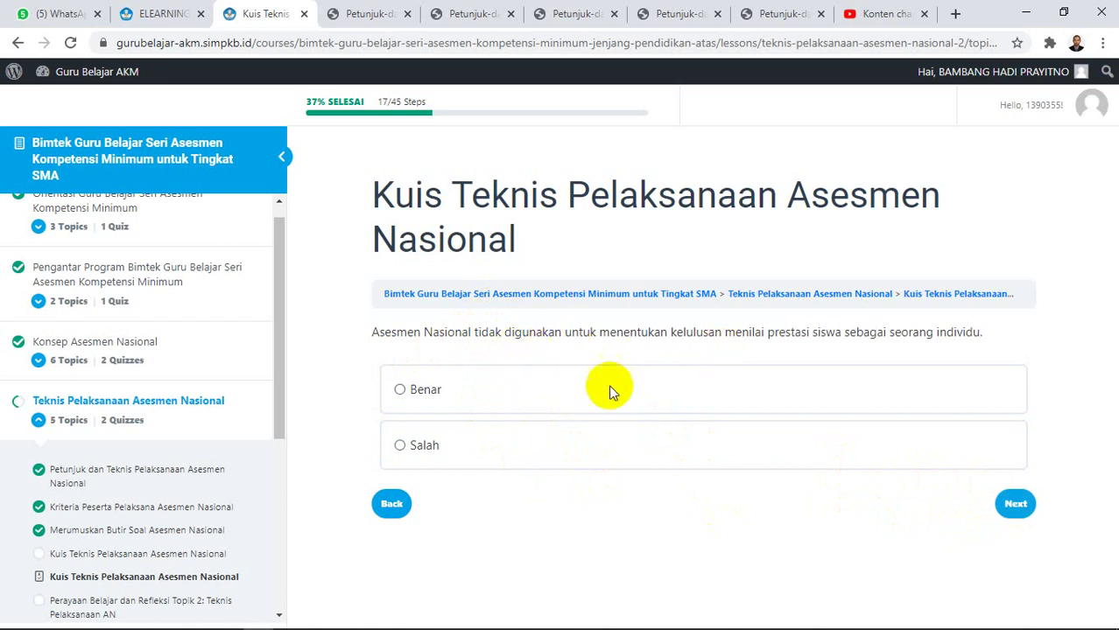
pyautogui.click(498, 401)
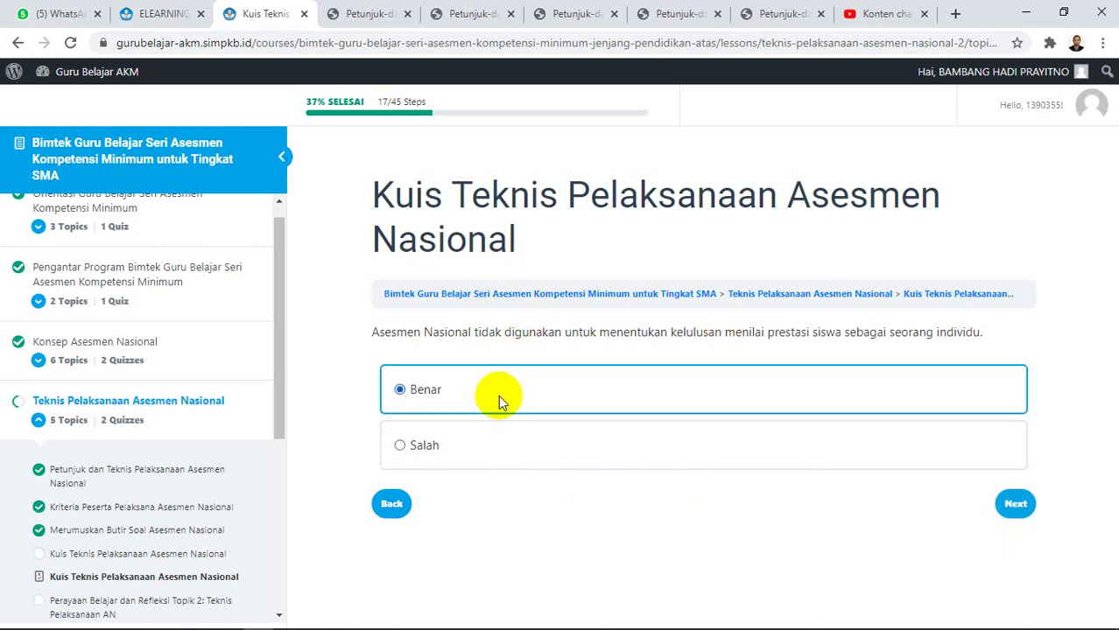
pyautogui.click(1014, 502)
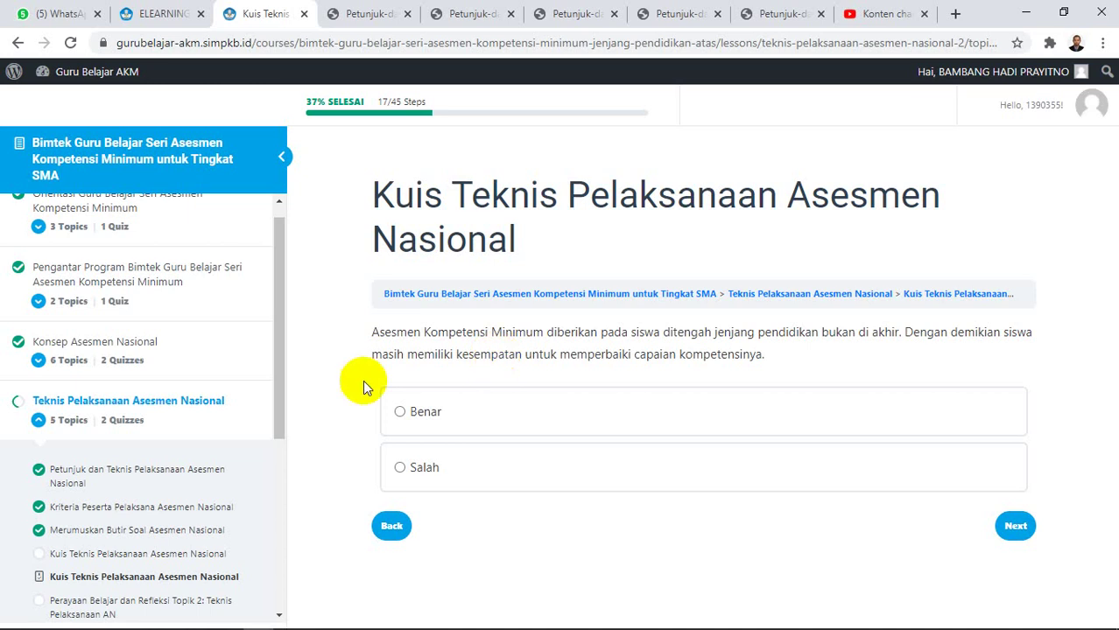
pyautogui.click(454, 427)
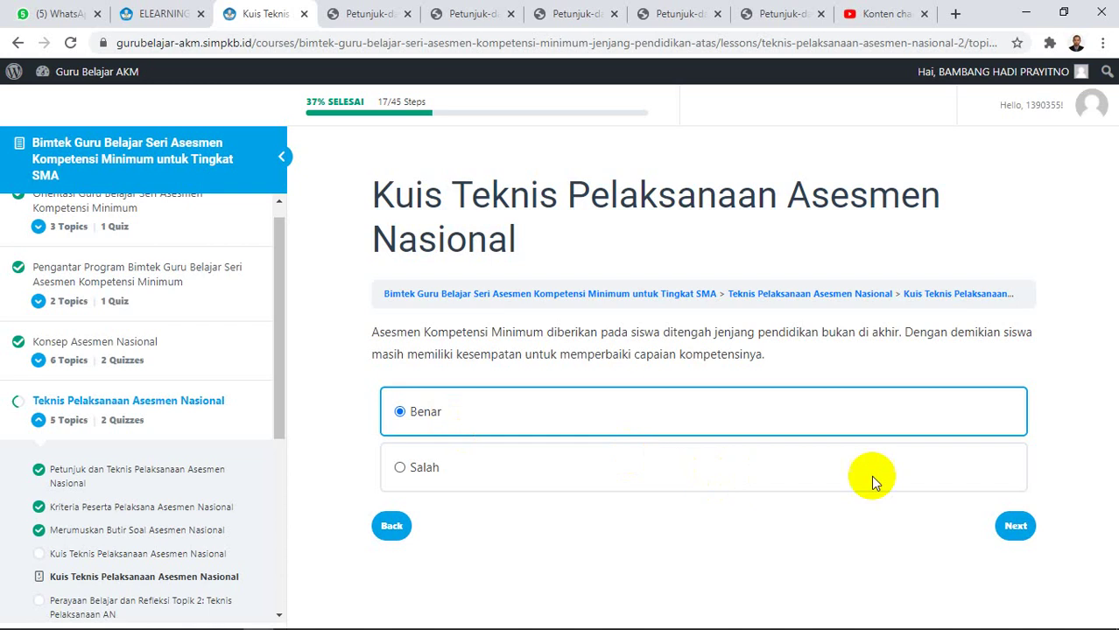
pyautogui.click(1018, 527)
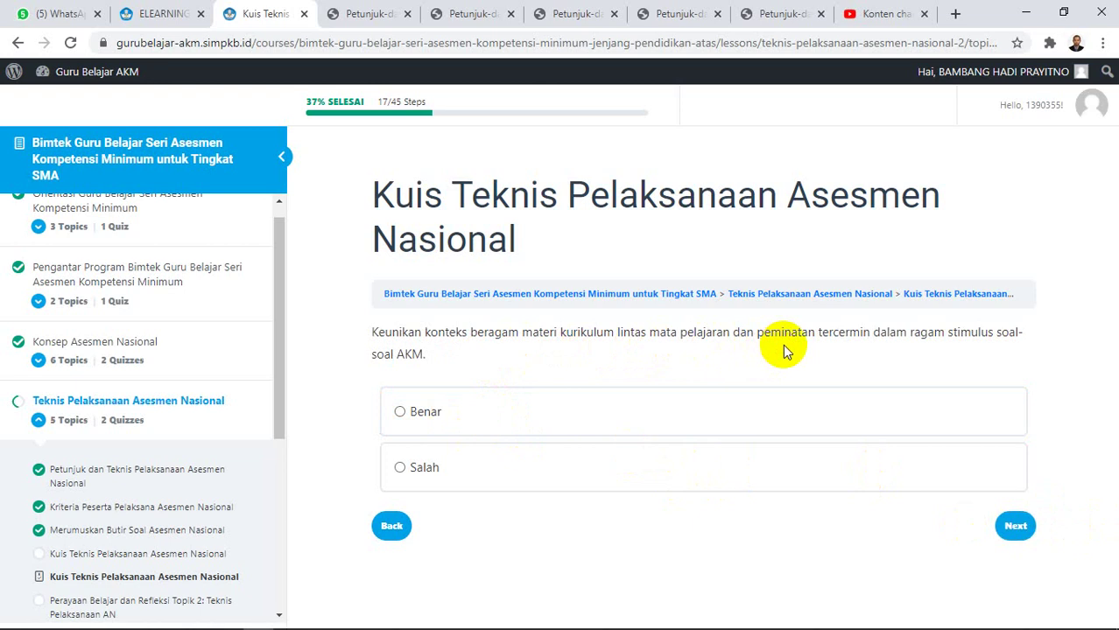
# Step: Answer Benar on curriculum contexts reflected in AKM stimuli and on competency indicators forming the learning path, and finish the quiz
pyautogui.click(499, 409)
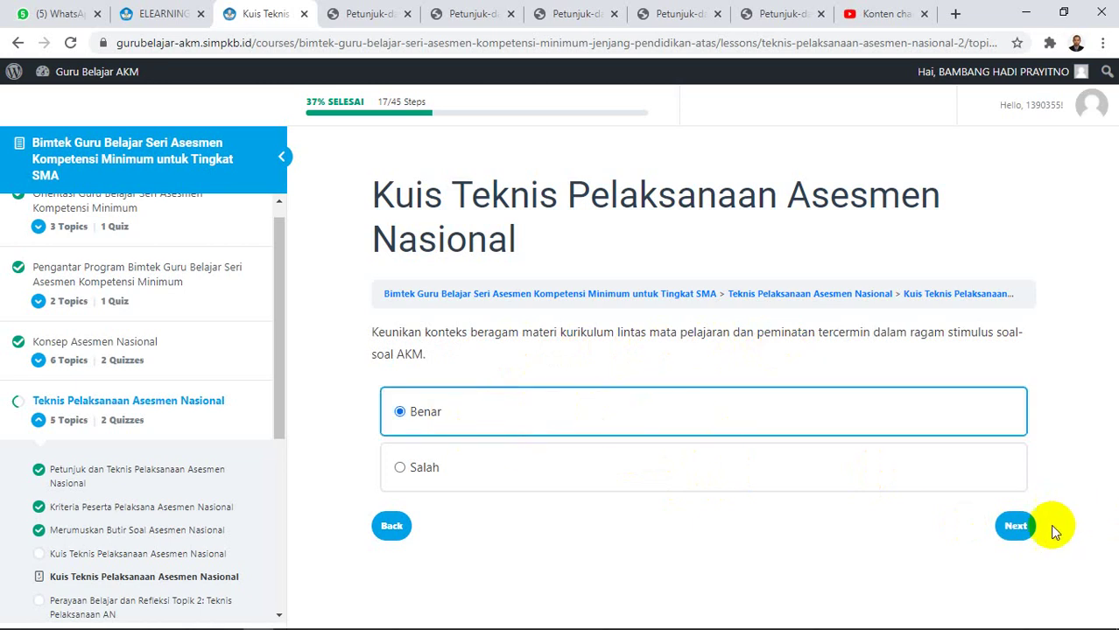
pyautogui.click(1015, 525)
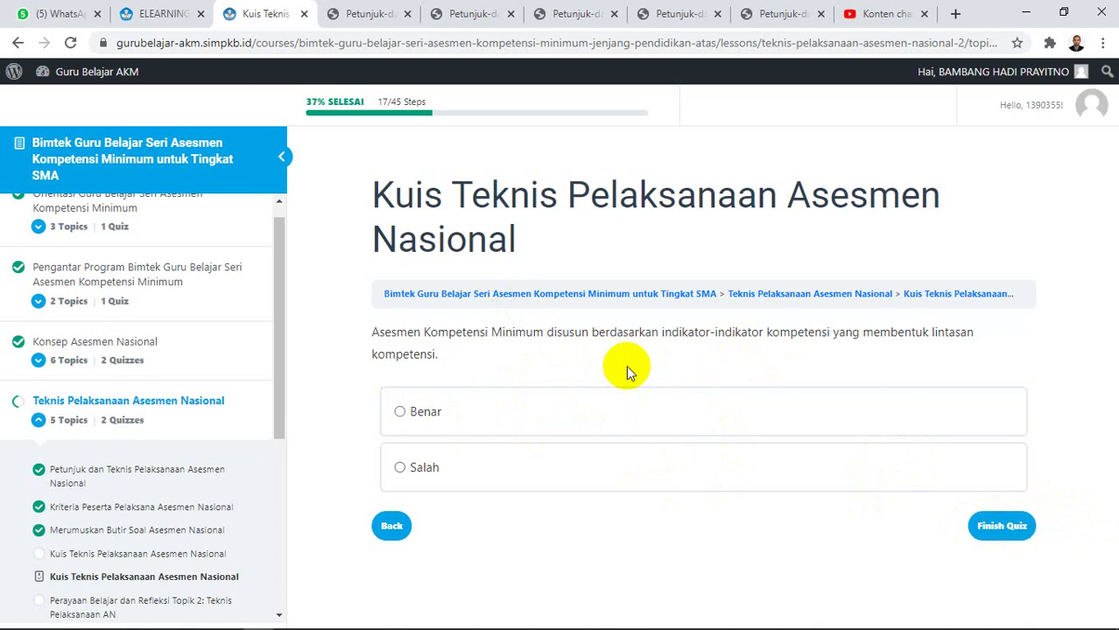
pyautogui.click(473, 411)
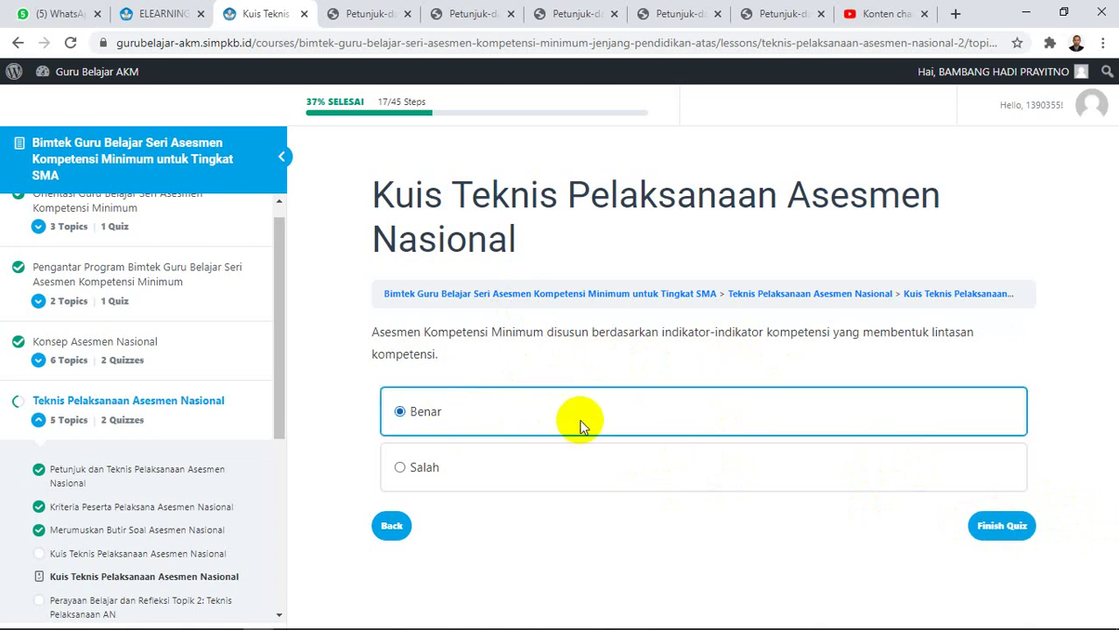
pyautogui.click(993, 529)
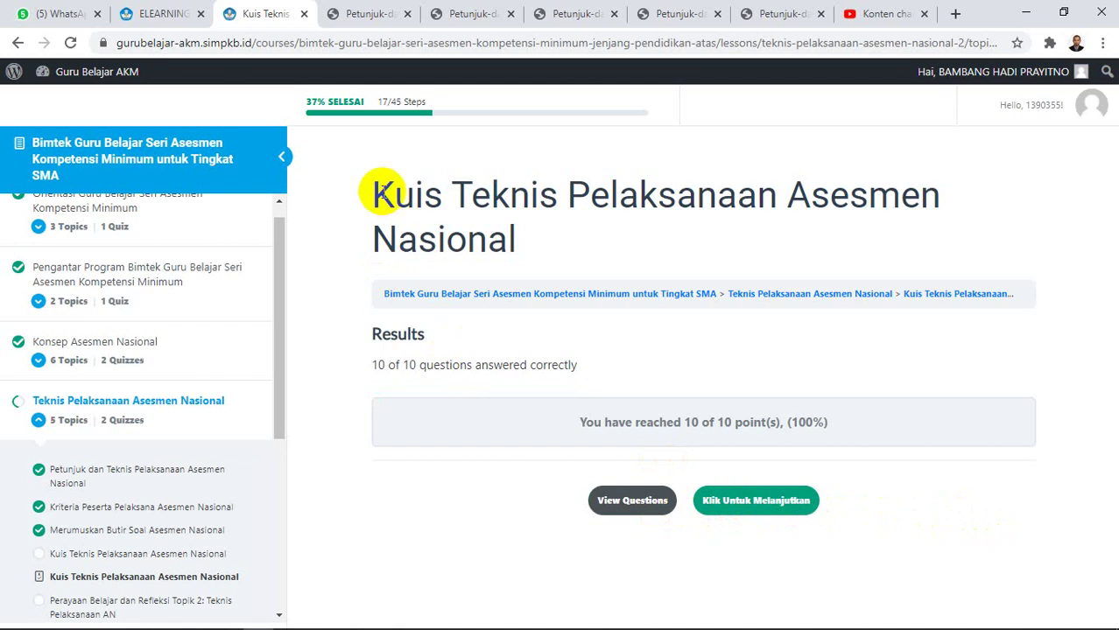
pyautogui.click(372, 194)
pyautogui.moveTo(372, 194); pyautogui.dragTo(571, 249)
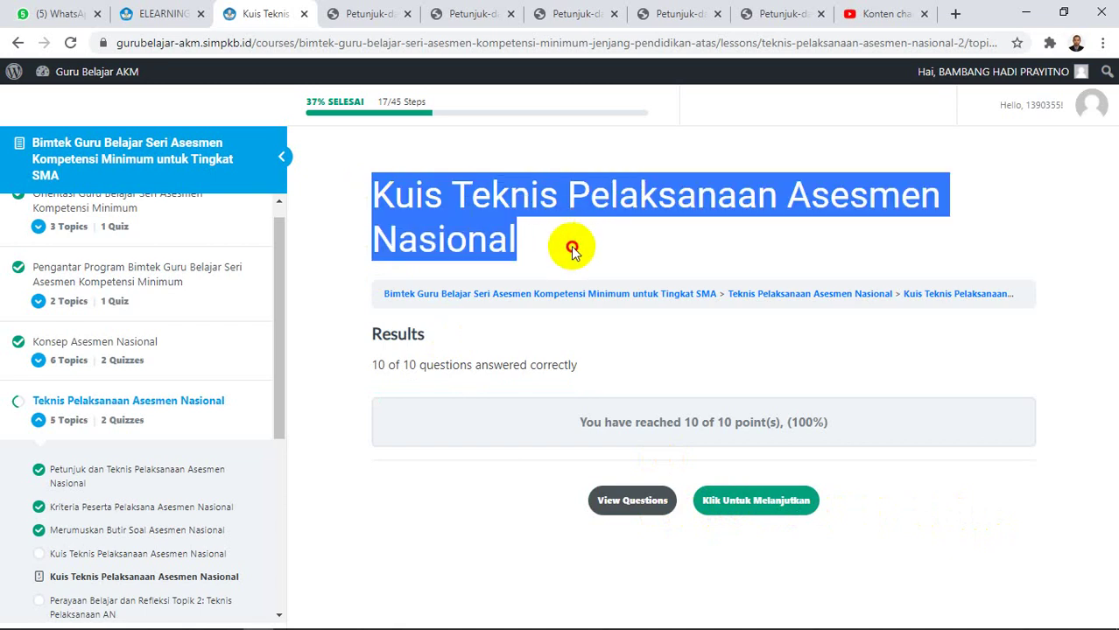